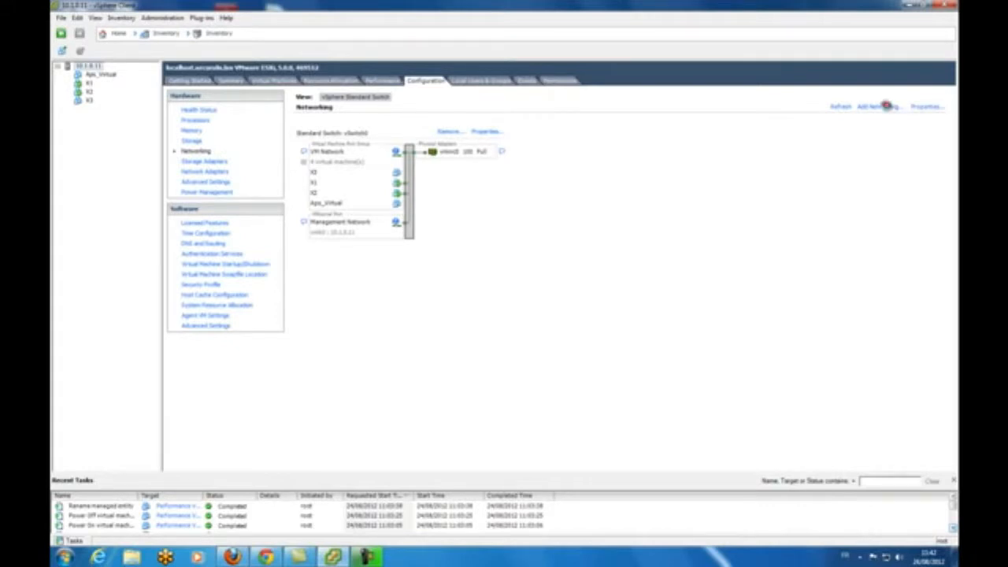
# Step: Begin adding a Virtual Machine connection type network to the host
pyautogui.click(884, 106)
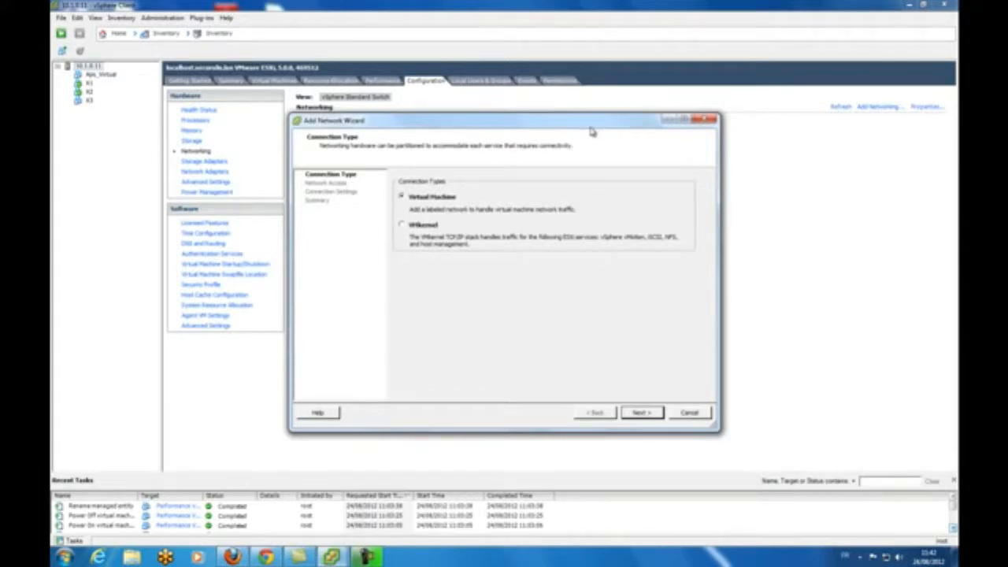
pyautogui.click(420, 199)
pyautogui.click(642, 412)
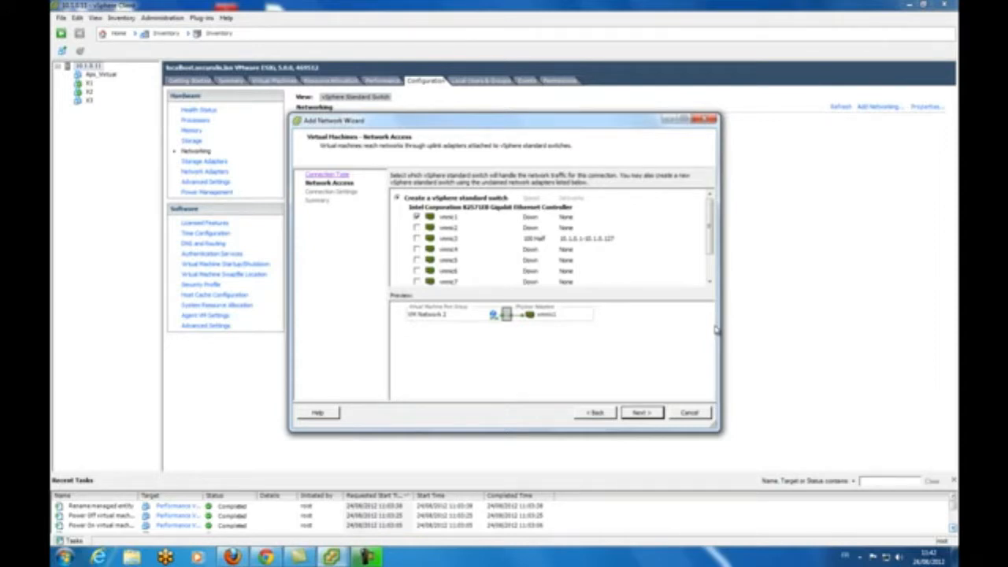
# Step: Use vmnic3 instead of vmnic1 for the new standard switch
pyautogui.click(417, 239)
pyautogui.click(418, 217)
pyautogui.click(640, 416)
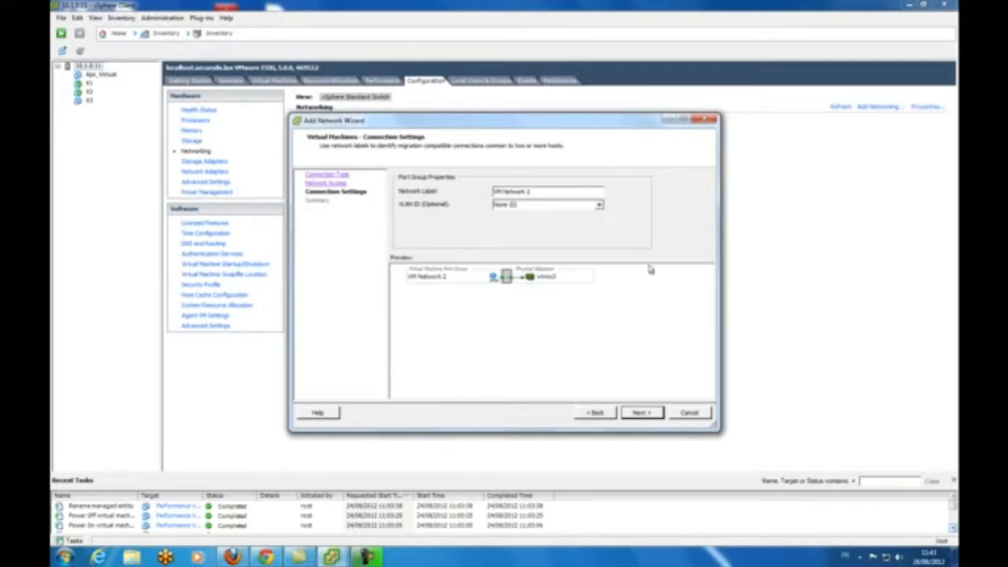
# Step: Label the port group 'Mirror' and give it VLAN ID All (4095)
pyautogui.moveTo(534, 191); pyautogui.dragTo(420, 194)
pyautogui.write('Mirror')
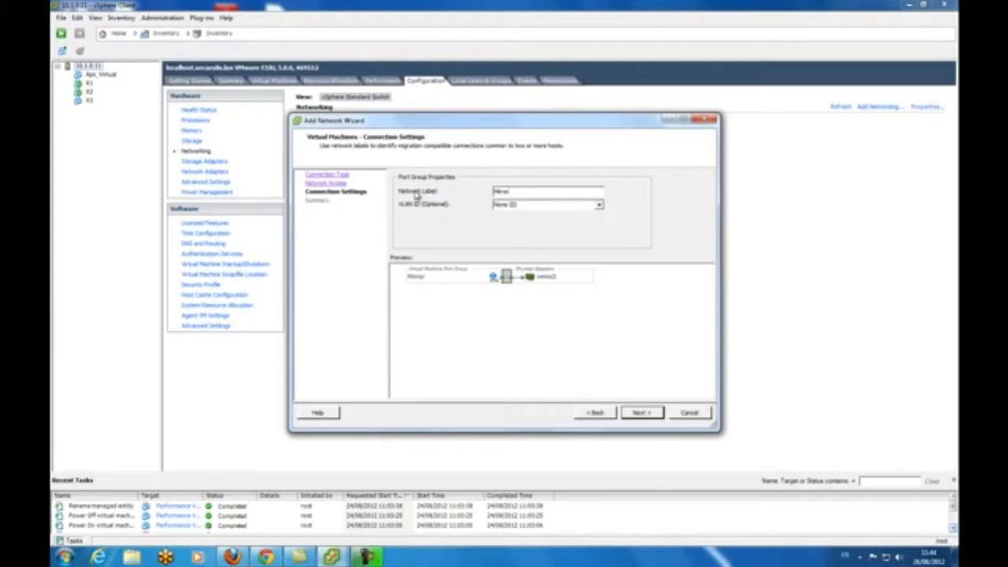
pyautogui.click(597, 204)
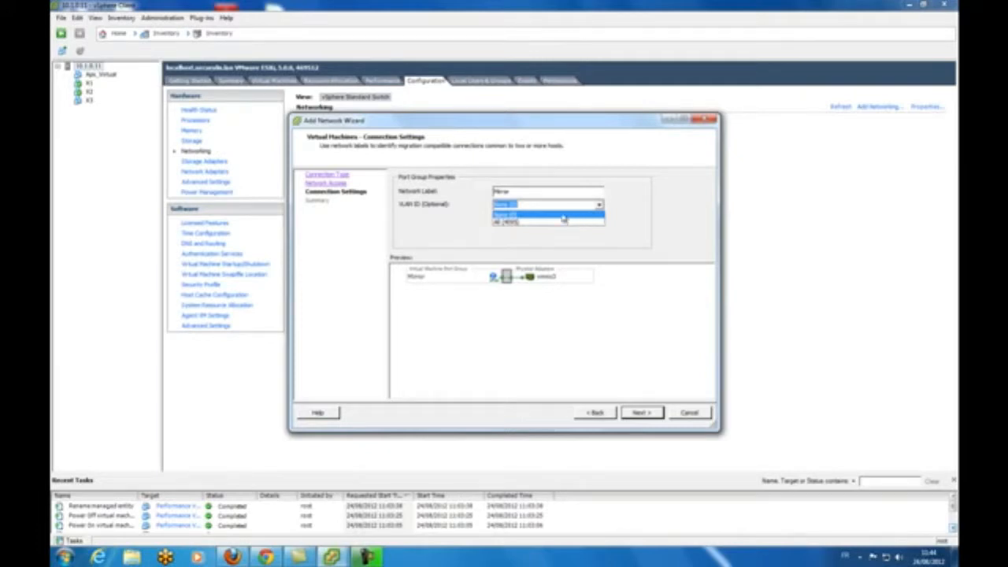
pyautogui.click(526, 204)
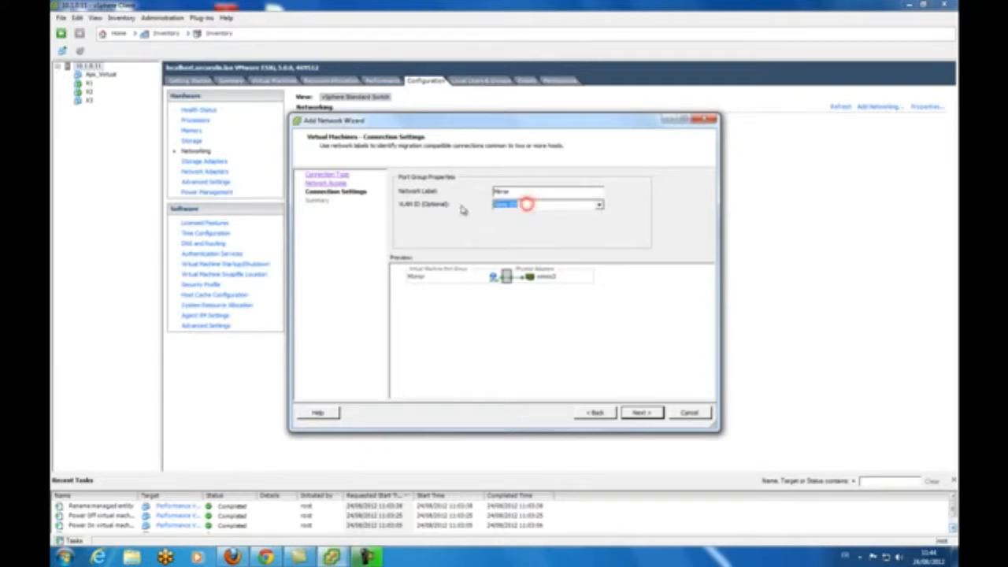
pyautogui.press('BackSpace')
pyautogui.write('1')
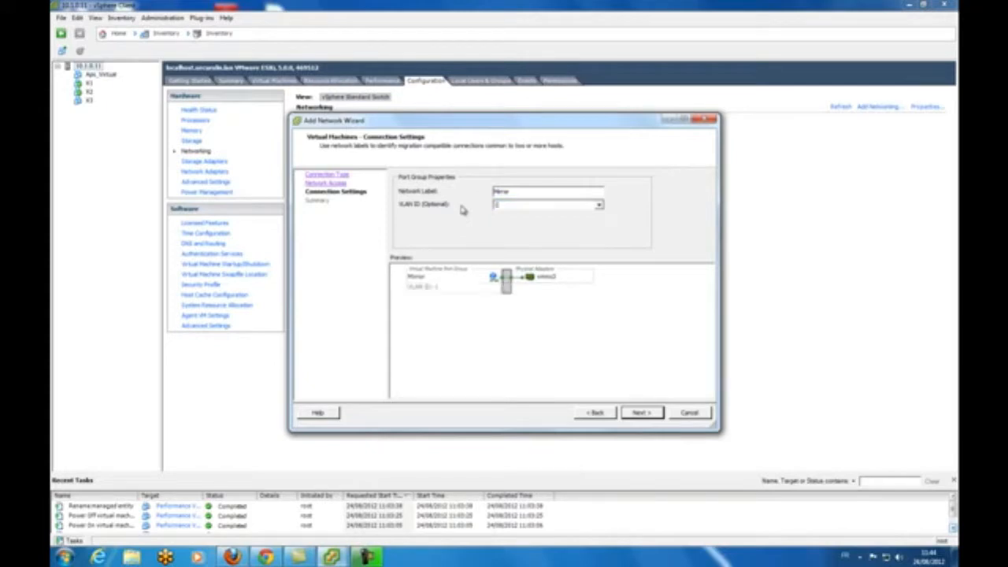
pyautogui.click(600, 206)
pyautogui.click(580, 222)
pyautogui.click(641, 415)
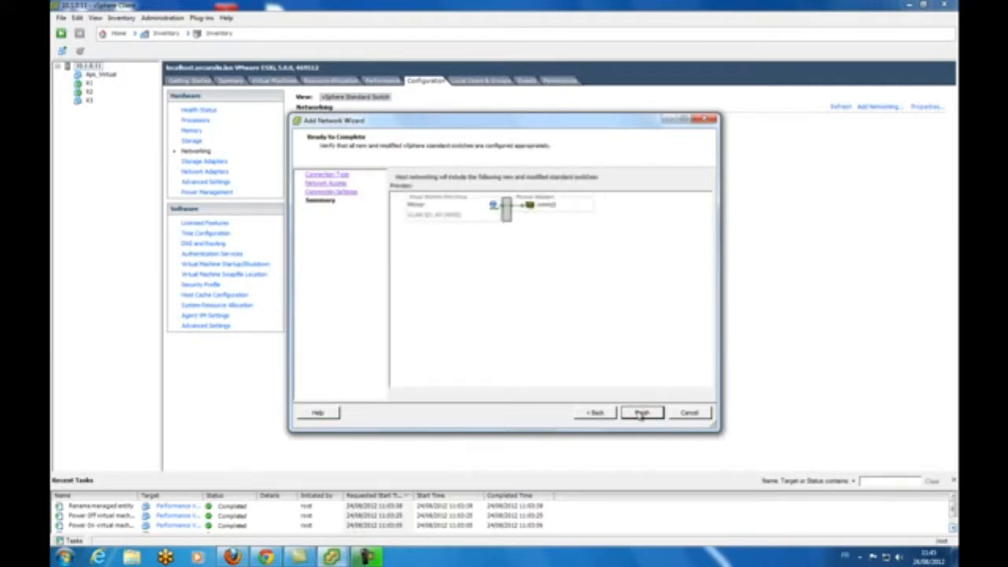
# Step: Finish the wizard, creating vSwitch1 with port group Mirror (VLAN 4095) on vmnic3
pyautogui.click(642, 414)
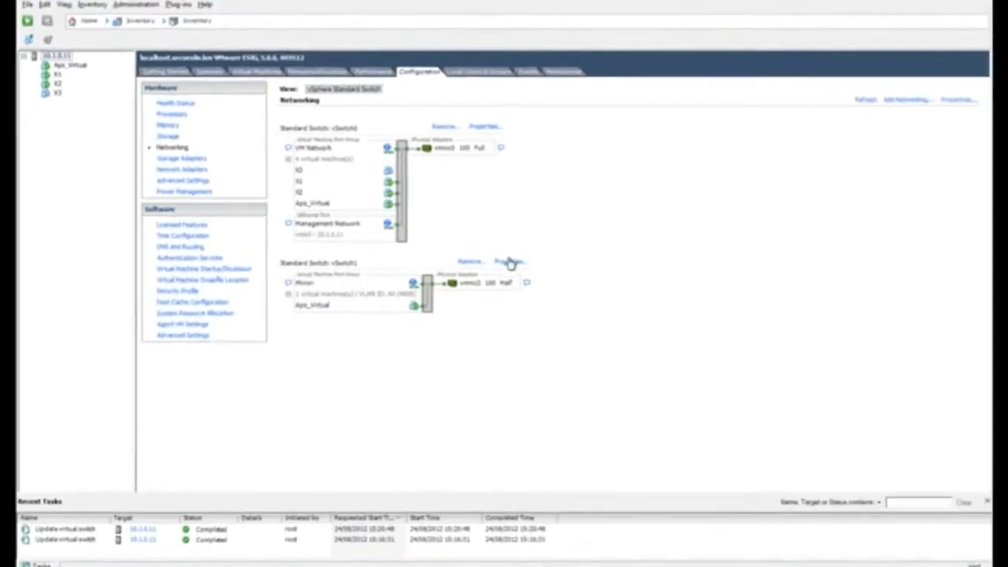
# Step: Change vSwitch1's MTU from 1500 to 9000 in its switch properties
pyautogui.click(510, 258)
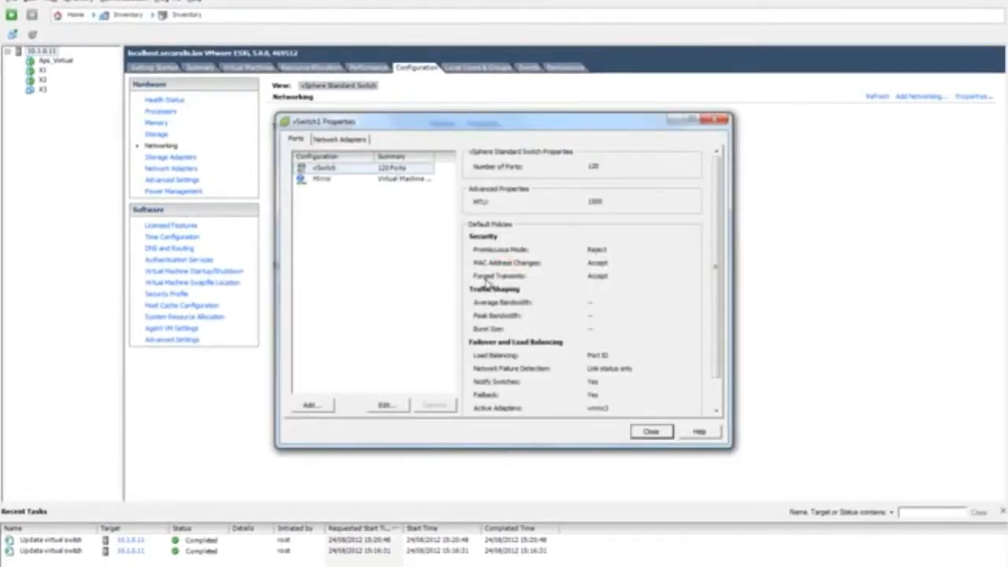
pyautogui.doubleClick(325, 170)
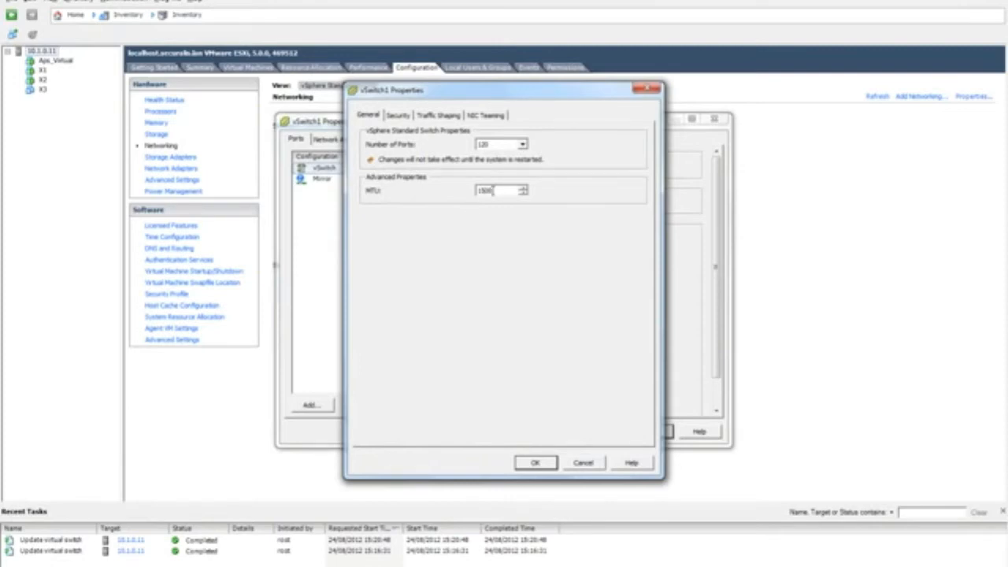
pyautogui.moveTo(494, 190); pyautogui.dragTo(465, 194)
pyautogui.write('9000')
pyautogui.click(398, 118)
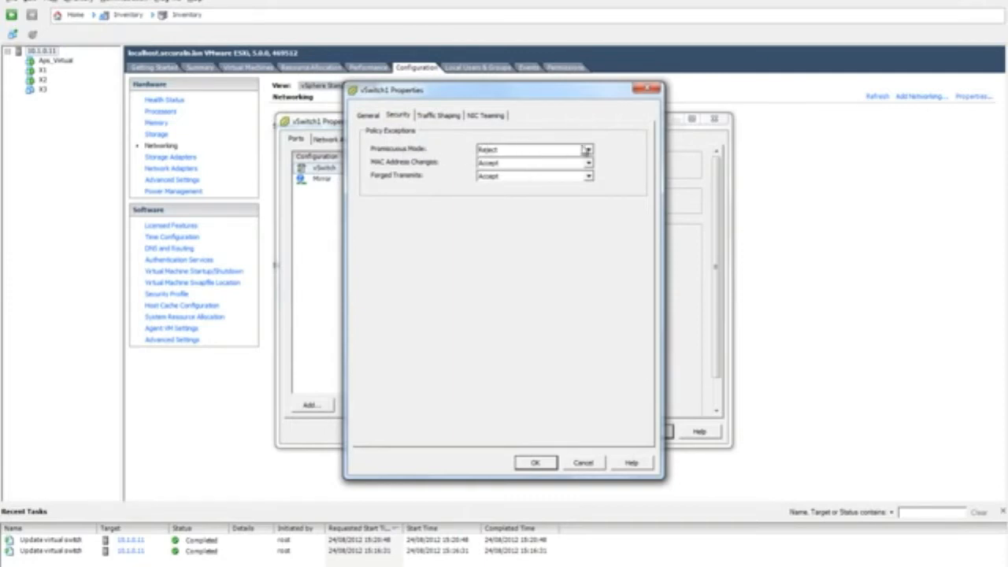
# Step: Set vSwitch1's Promiscuous Mode to Accept and apply the properties
pyautogui.click(588, 151)
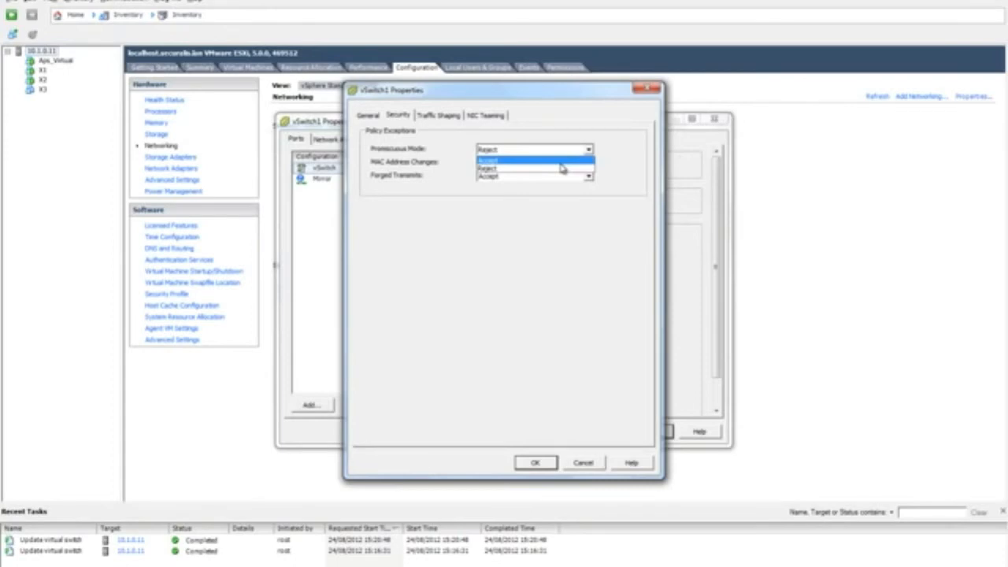
pyautogui.click(562, 160)
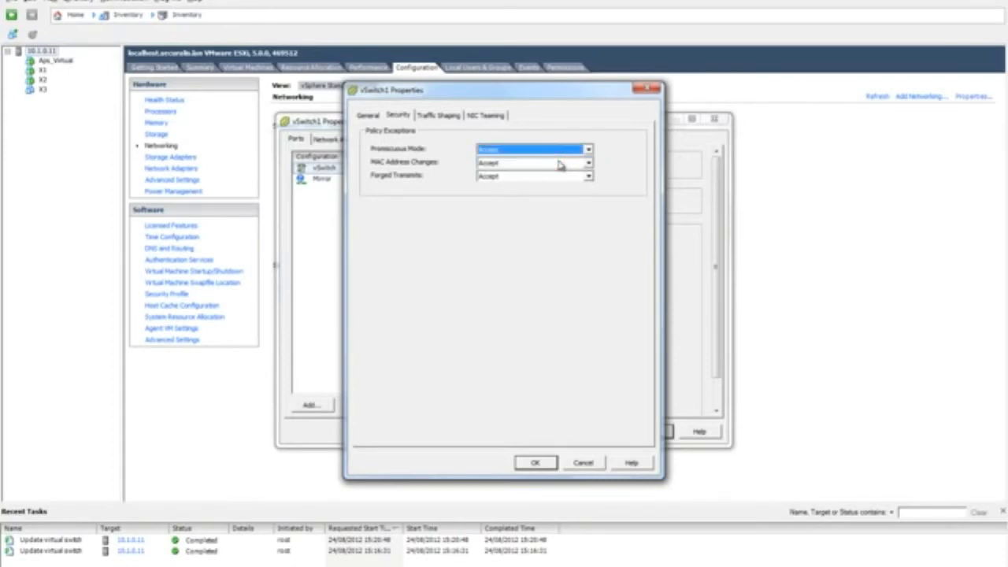
pyautogui.click(535, 462)
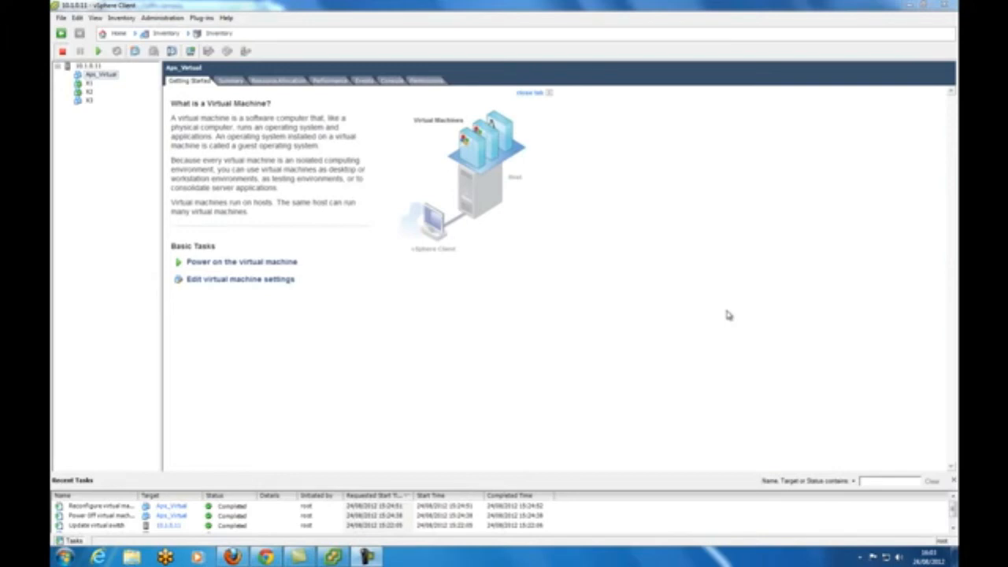
# Step: Put the VM's Network adapter 2 on the Mirror network and save the settings
pyautogui.rightClick(72, 65)
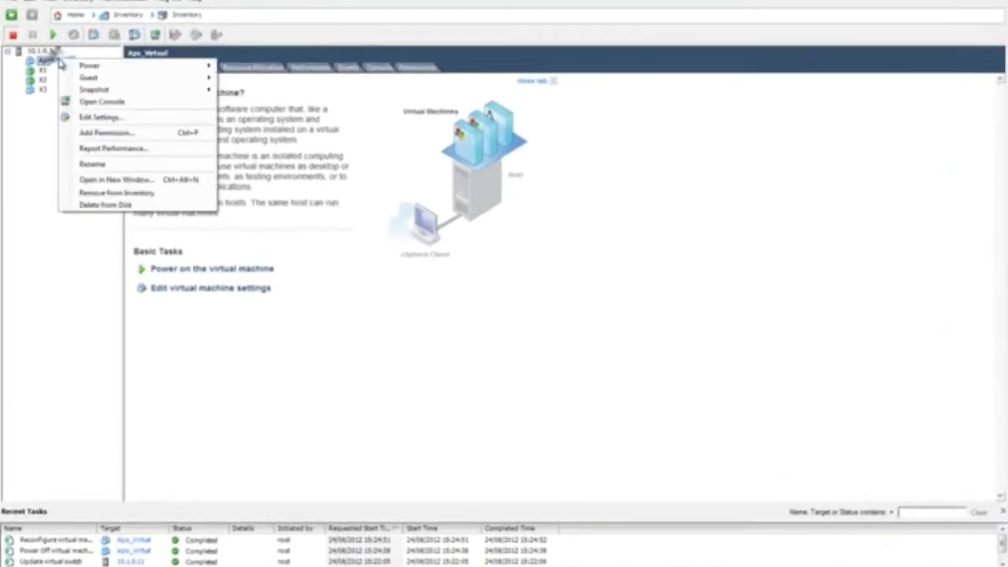
pyautogui.click(85, 118)
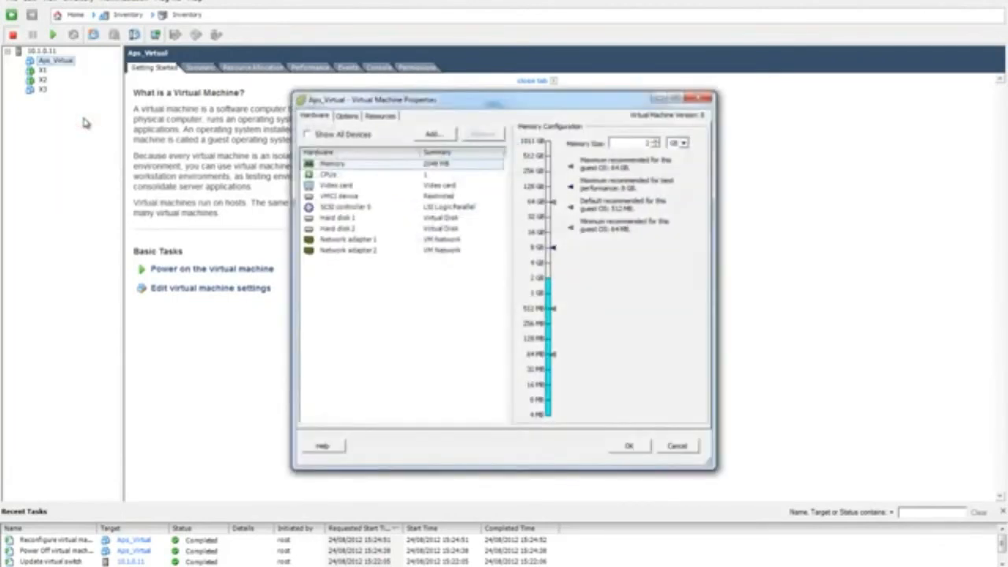
pyautogui.click(352, 250)
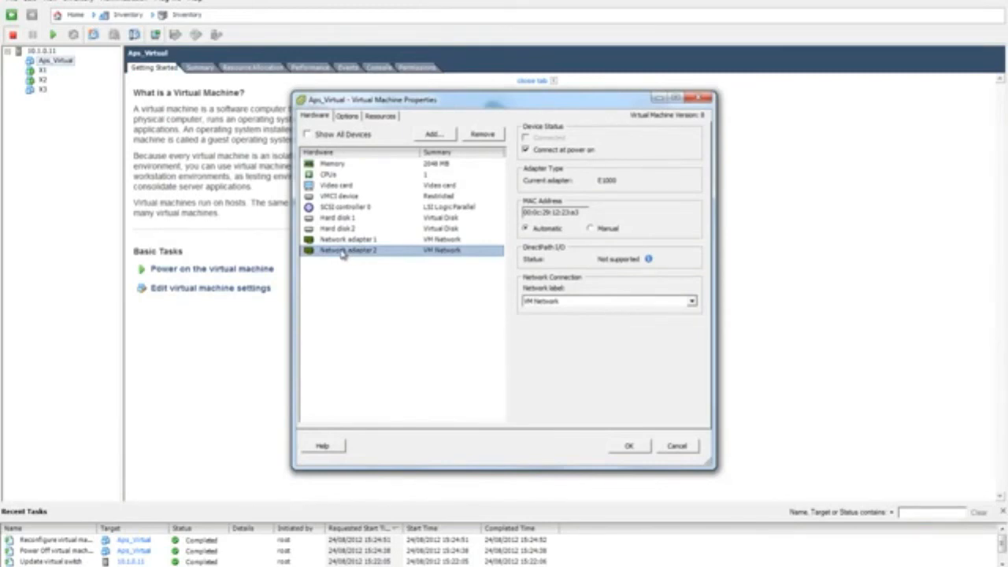
pyautogui.click(590, 301)
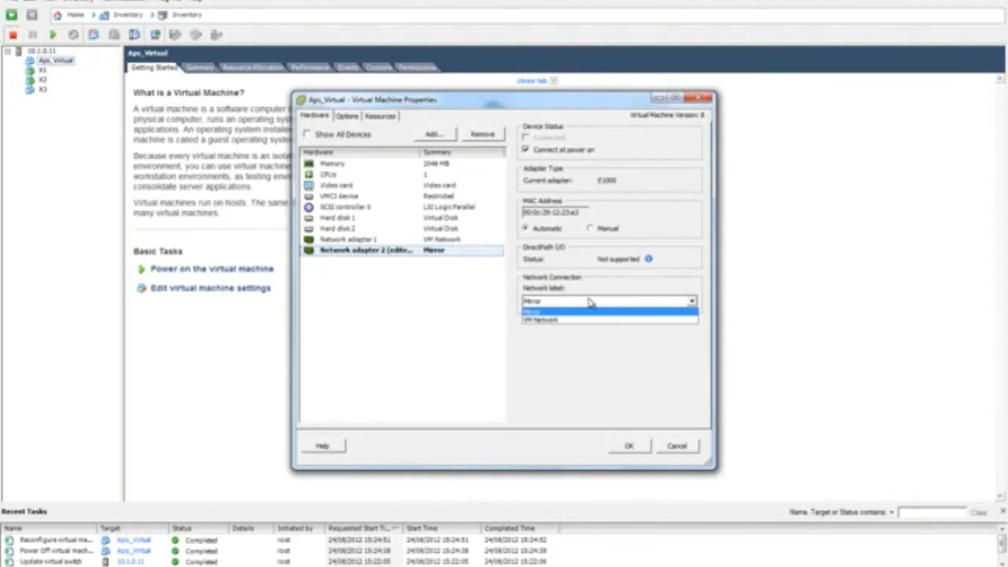
pyautogui.click(557, 312)
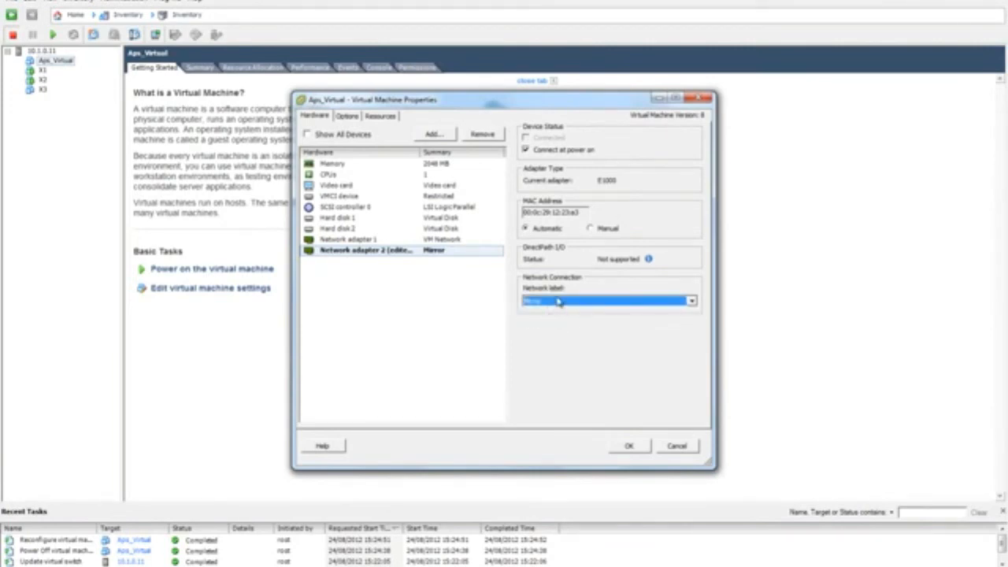
pyautogui.click(629, 445)
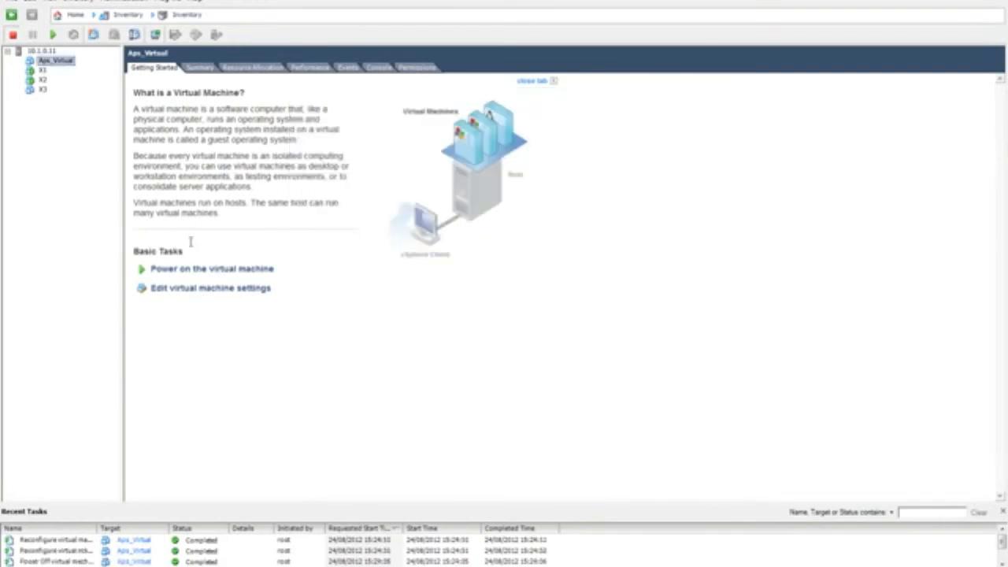